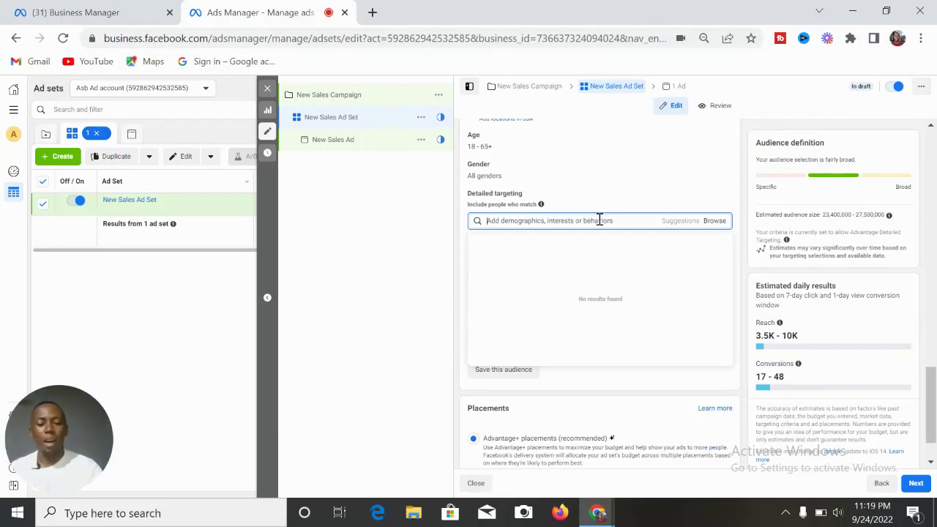
pyautogui.write('lux')
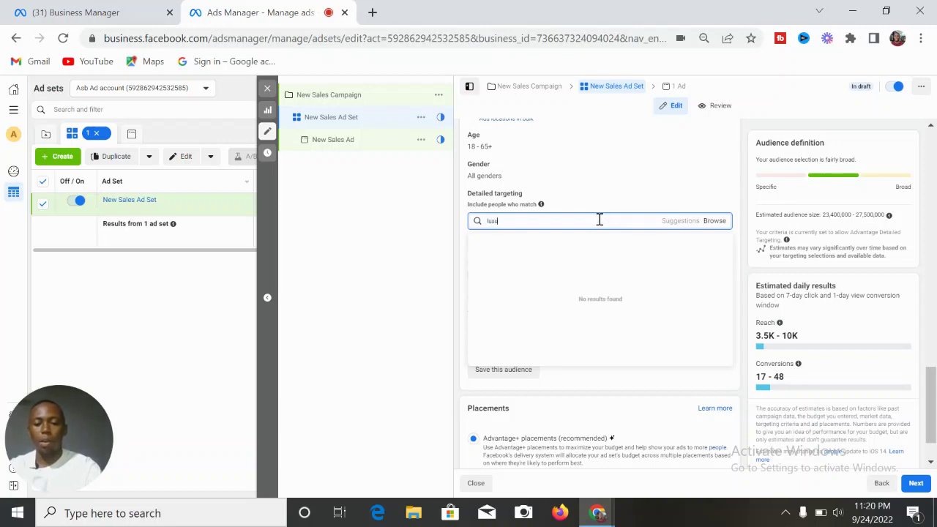
pyautogui.write('ury resort')
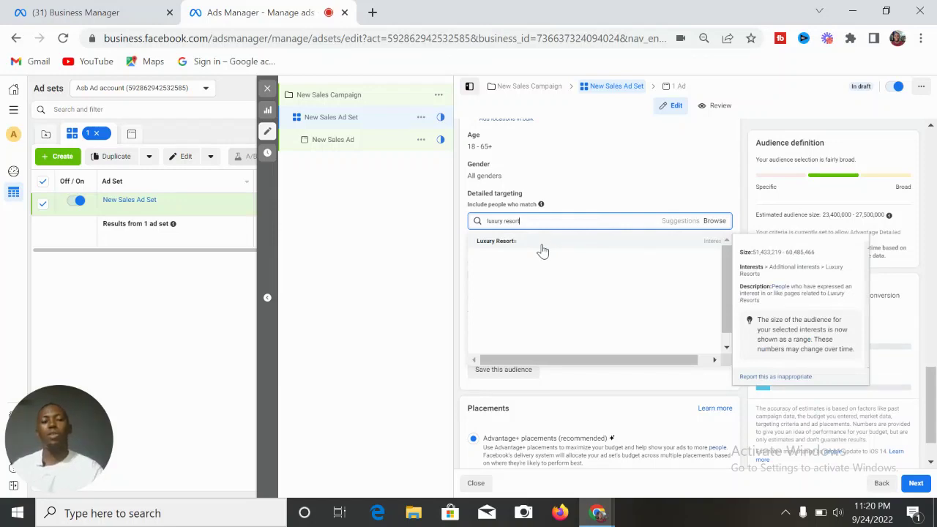
pyautogui.press('BackSpace')
pyautogui.press('BackSpace')
pyautogui.press('BackSpace')
pyautogui.press('BackSpace')
pyautogui.press('BackSpace')
pyautogui.press('BackSpace')
pyautogui.press('BackSpace')
pyautogui.press('BackSpace')
pyautogui.press('BackSpace')
pyautogui.press('BackSpace')
pyautogui.press('BackSpace')
pyautogui.press('BackSpace')
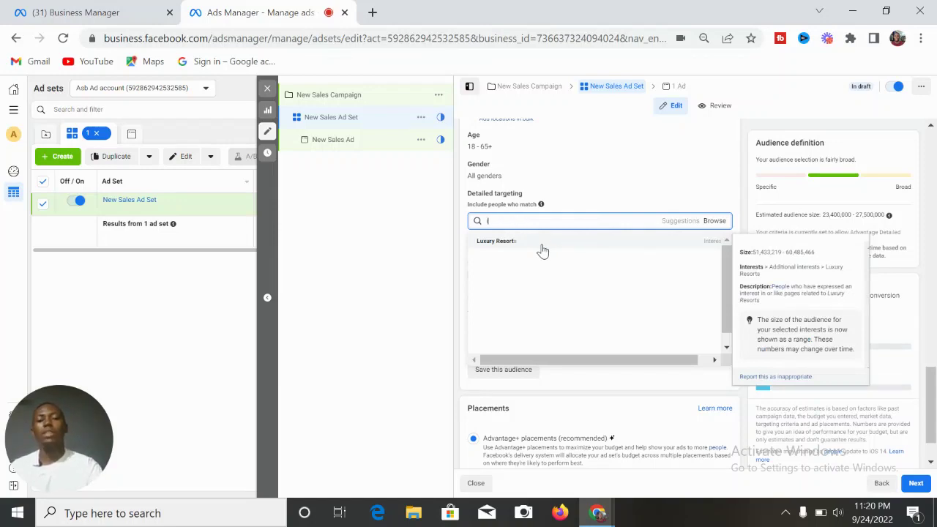
pyautogui.write('fi')
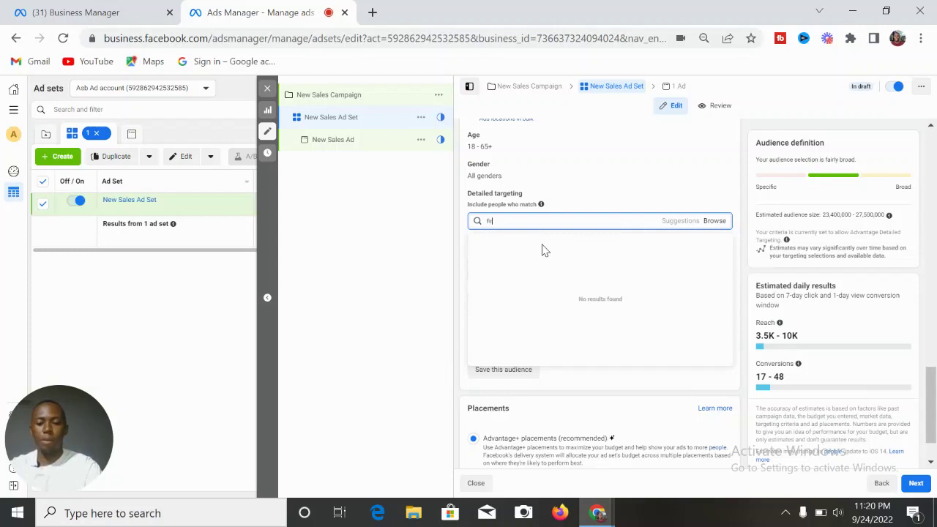
pyautogui.write('rst class')
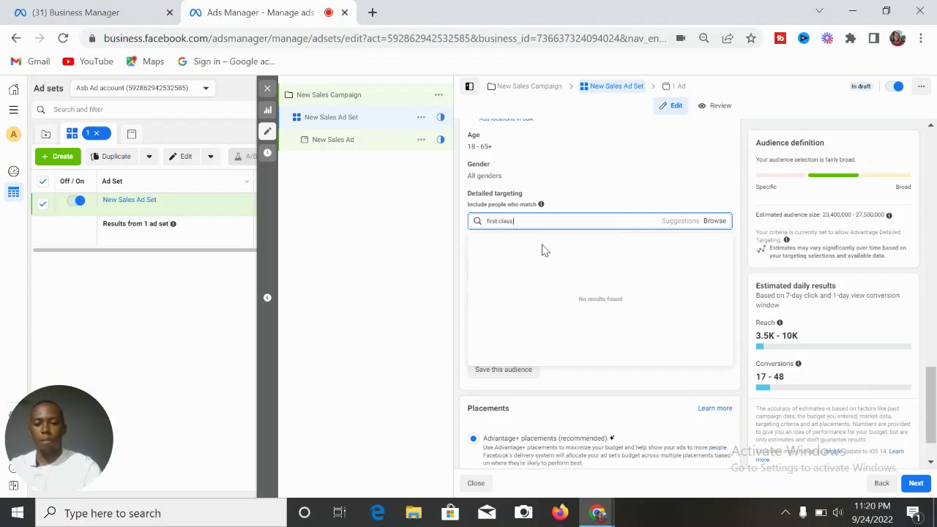
pyautogui.write(' travel')
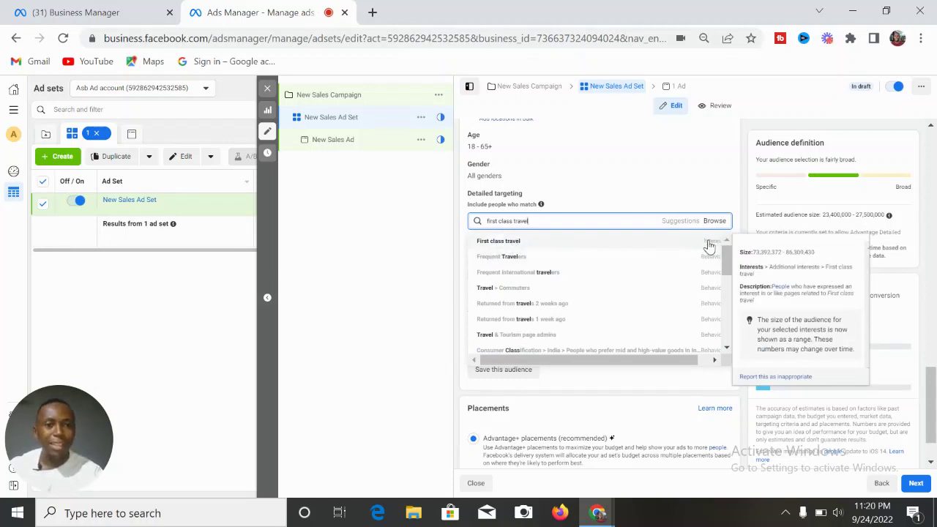
pyautogui.press('BackSpace')
pyautogui.press('BackSpace')
pyautogui.press('BackSpace')
pyautogui.press('BackSpace')
pyautogui.press('BackSpace')
pyautogui.press('BackSpace')
pyautogui.press('BackSpace')
pyautogui.press('BackSpace')
pyautogui.press('BackSpace')
pyautogui.press('BackSpace')
pyautogui.press('BackSpace')
pyautogui.press('BackSpace')
pyautogui.press('BackSpace')
pyautogui.press('BackSpace')
pyautogui.press('BackSpace')
pyautogui.press('BackSpace')
pyautogui.press('BackSpace')
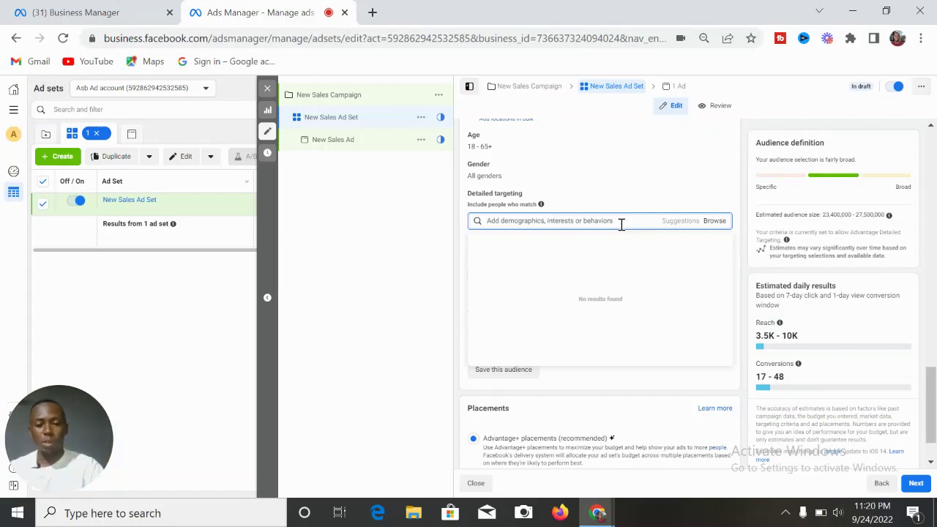
# Search Detailed targeting for 'luxury goods', then for 'yatc' to bring up the Yacht club interest.
pyautogui.write('luxury go')
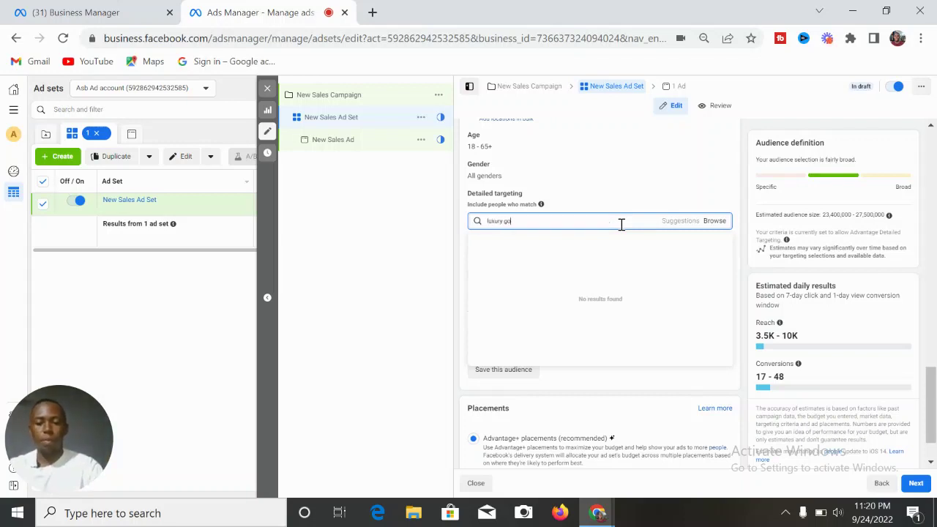
pyautogui.write('ods')
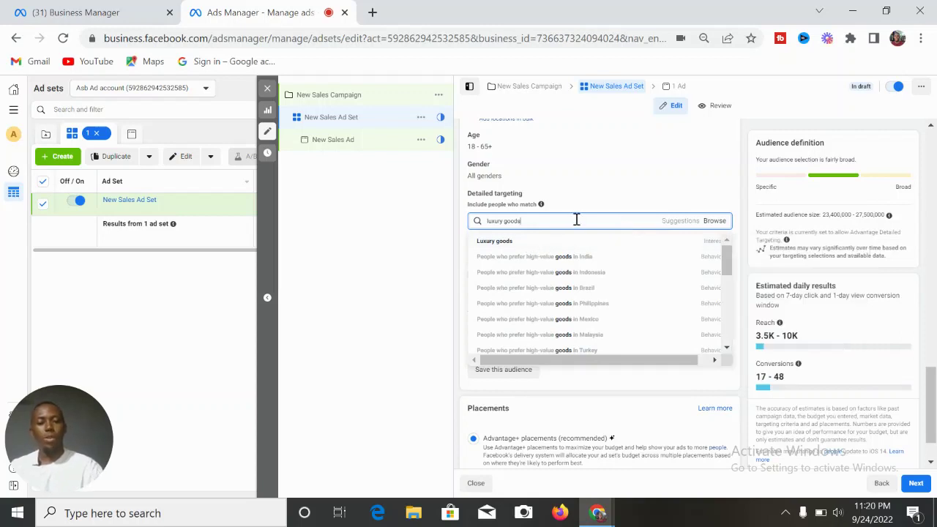
pyautogui.press('BackSpace')
pyautogui.press('BackSpace')
pyautogui.press('BackSpace')
pyautogui.press('BackSpace')
pyautogui.press('BackSpace')
pyautogui.press('BackSpace')
pyautogui.press('BackSpace')
pyautogui.press('BackSpace')
pyautogui.press('BackSpace')
pyautogui.press('BackSpace')
pyautogui.press('BackSpace')
pyautogui.press('BackSpace')
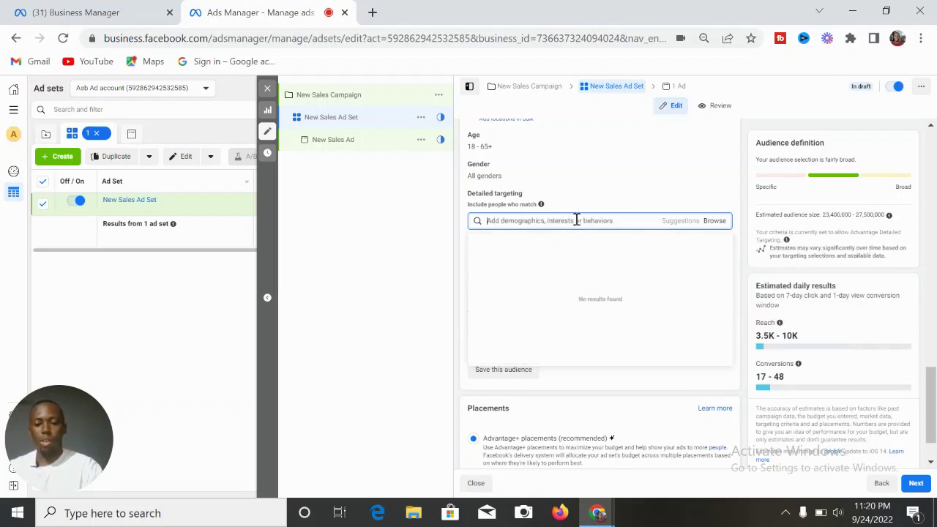
pyautogui.write('yatch')
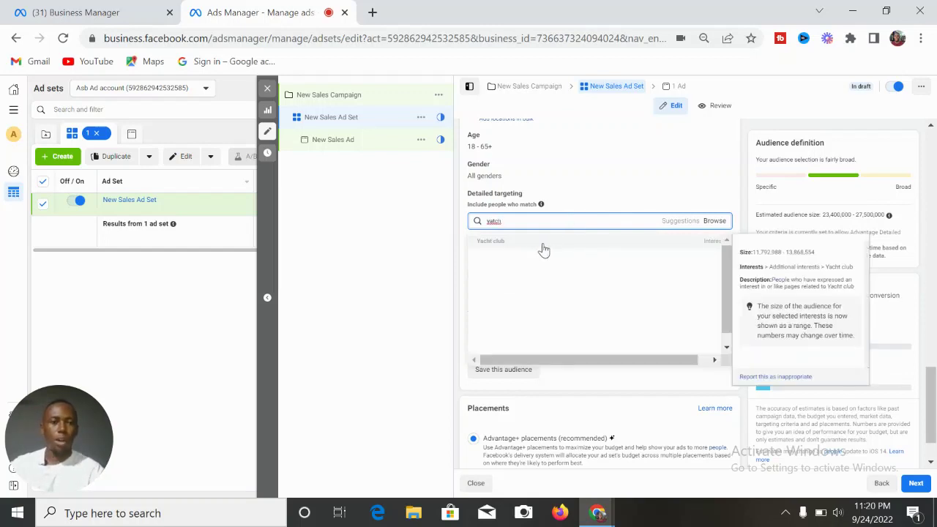
pyautogui.press('BackSpace')
pyautogui.press('BackSpace')
pyautogui.press('BackSpace')
pyautogui.press('BackSpace')
pyautogui.press('BackSpace')
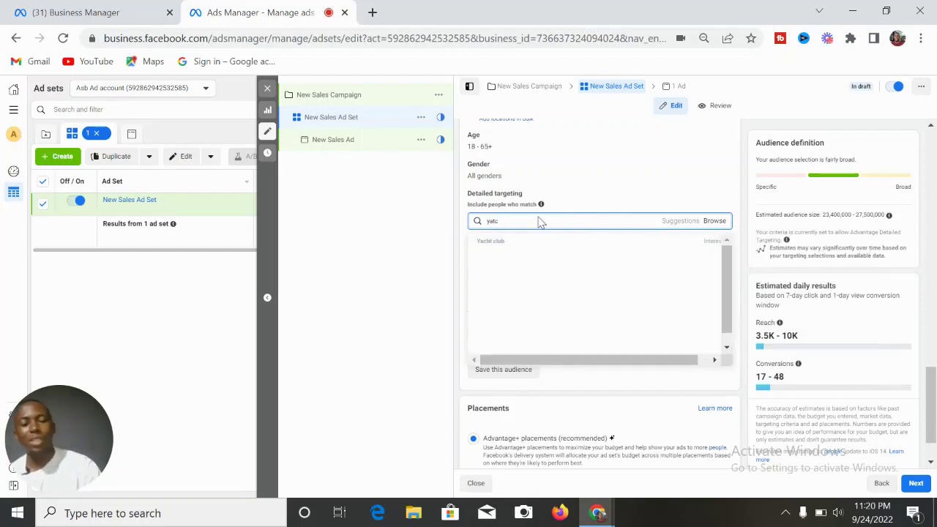